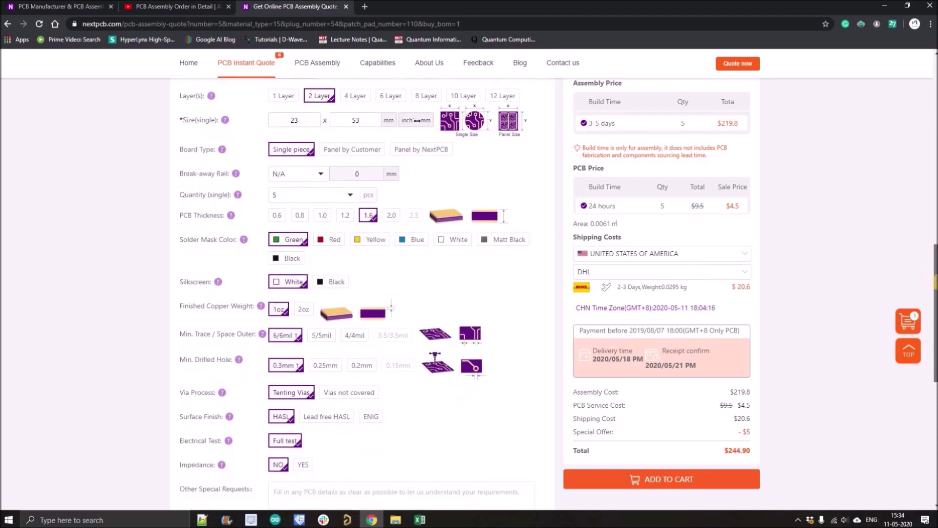
# Set the assembly quote's shipping destination to India with China Post Airmail and add the order to the cart
pyautogui.click(489, 454)
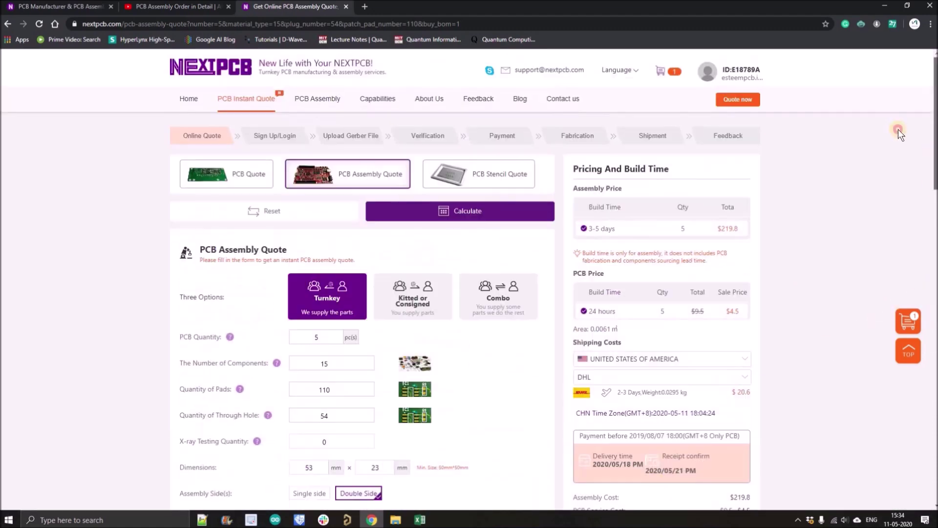
pyautogui.click(670, 359)
pyautogui.click(747, 413)
pyautogui.moveTo(746, 413); pyautogui.dragTo(746, 454)
pyautogui.click(605, 379)
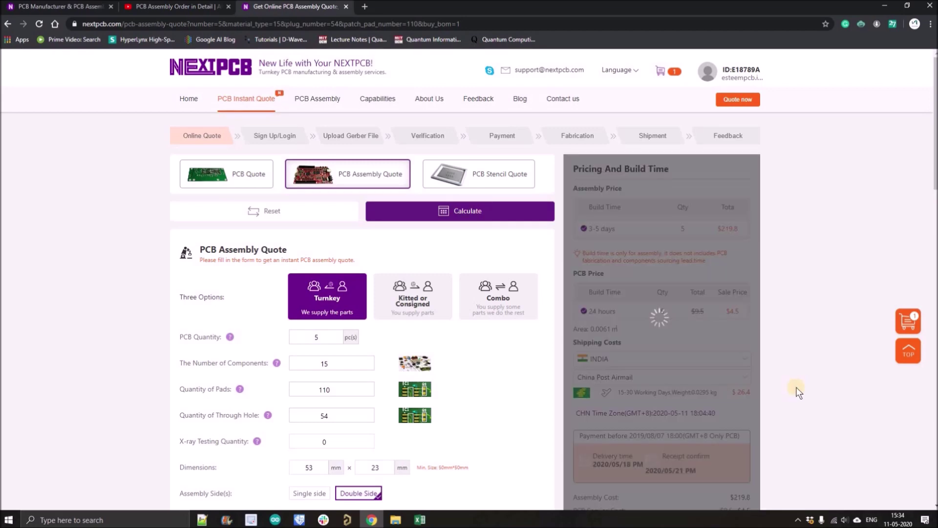
pyautogui.scroll(-5, 684, 440)
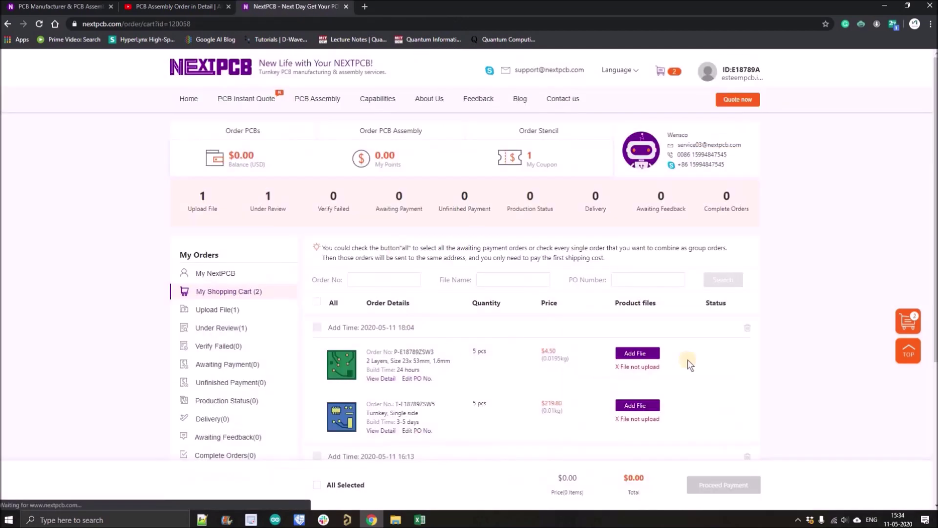
# Attach STM_BLUEPILL-gerbers.zip from the project outputs folder as the Gerber file of the turnkey assembly order
pyautogui.click(638, 405)
pyautogui.click(391, 262)
pyautogui.click(42, 130)
pyautogui.doubleClick(114, 66)
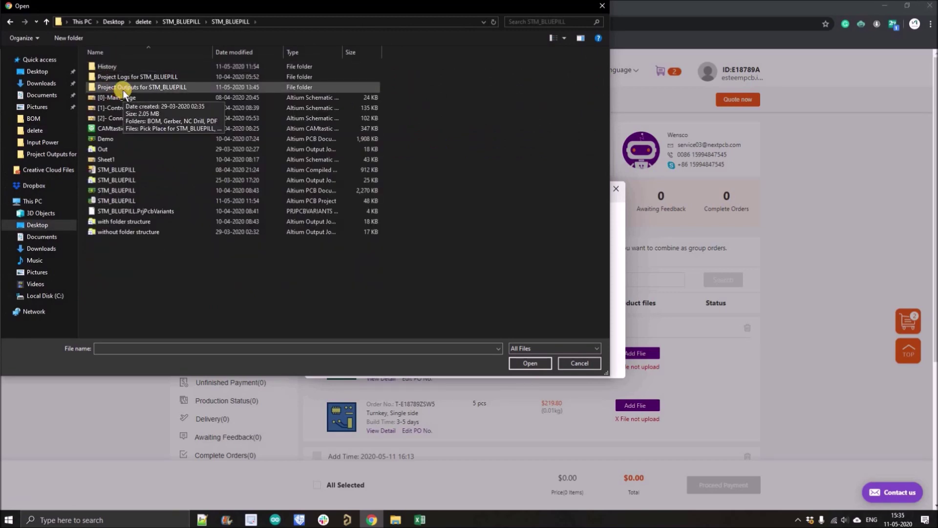
pyautogui.doubleClick(122, 90)
pyautogui.doubleClick(119, 309)
# Attach Bill of Materials-STM_BLUEPILL.xlsx as the parts list and Pick Place for STM_BLUEPILL.csv as the centroid file, and submit the files
pyautogui.click(456, 262)
pyautogui.doubleClick(118, 67)
pyautogui.click(573, 267)
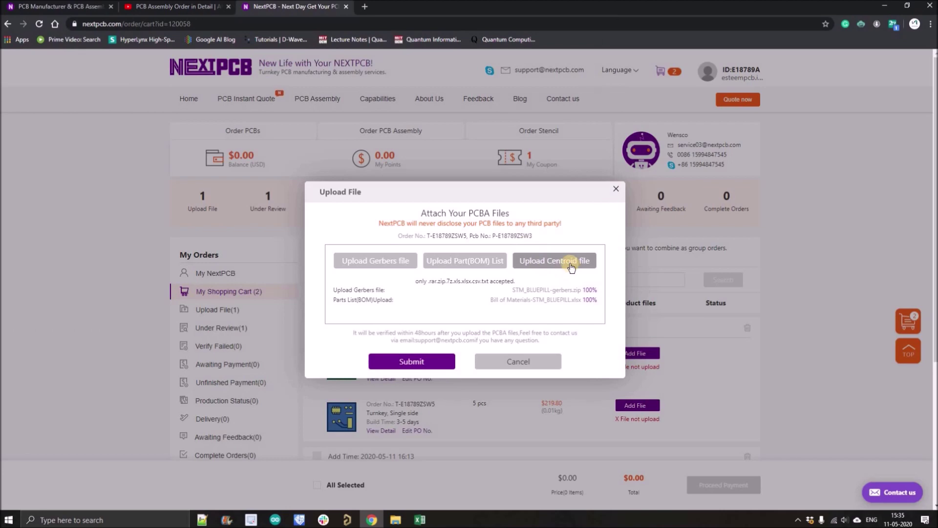
pyautogui.click(122, 108)
pyautogui.click(524, 363)
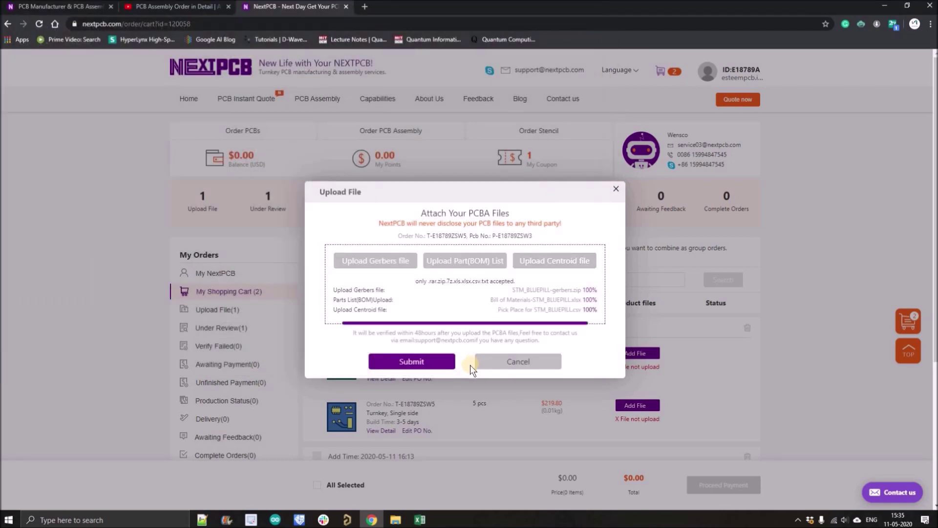
pyautogui.click(425, 363)
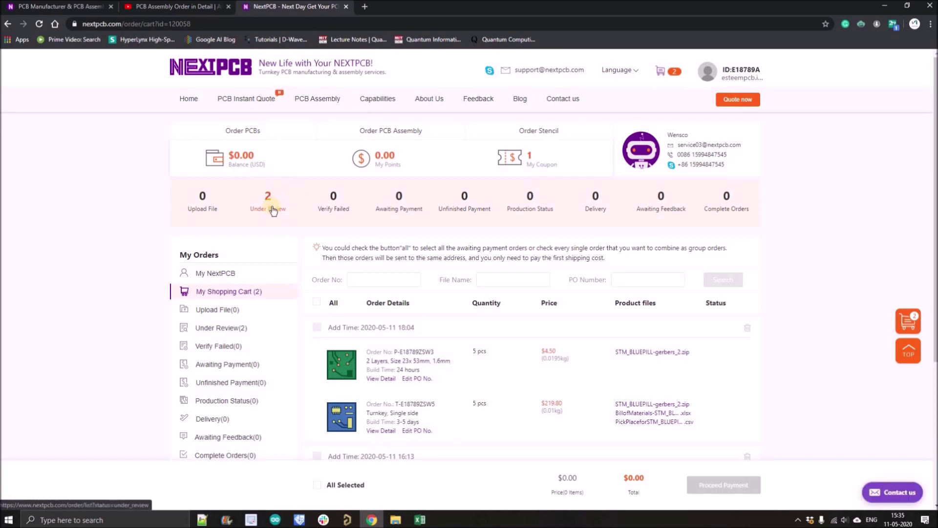
pyautogui.scroll(-4, 764, 300)
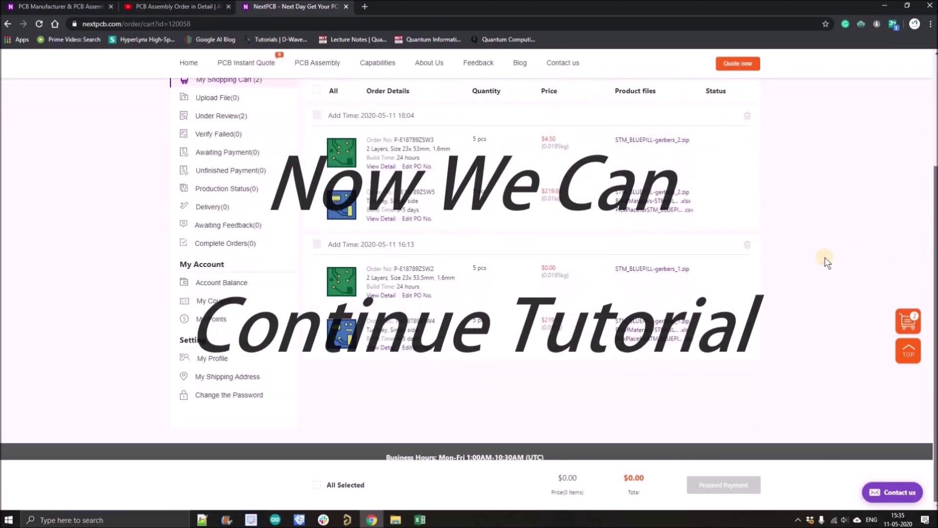
pyautogui.scroll(4, 793, 271)
pyautogui.scroll(-4, 794, 271)
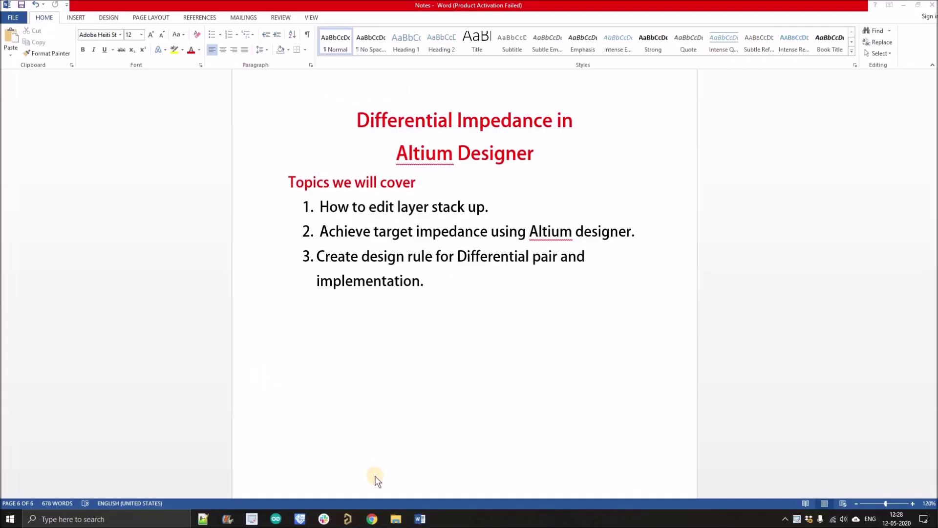
# Switch to Altium Designer and open the Layer Stack Manager for DEMO2.PcbDoc
pyautogui.click(349, 518)
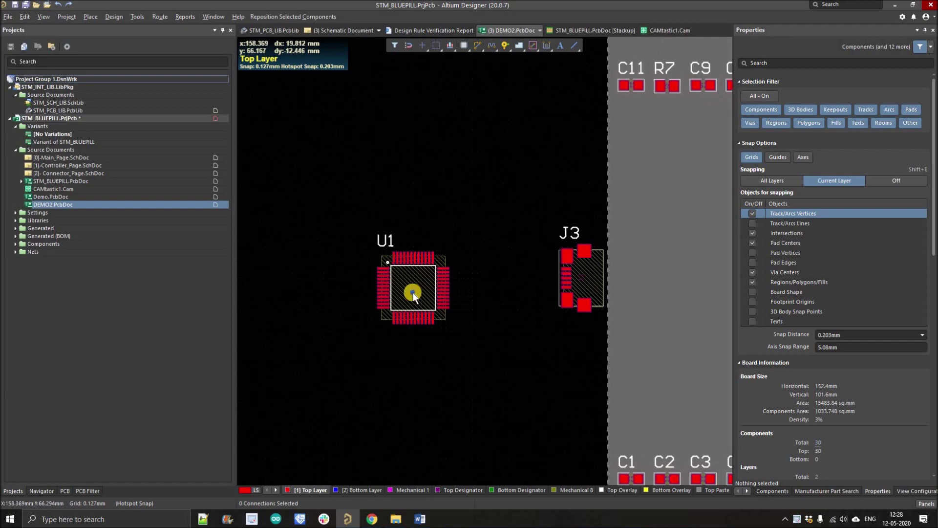
pyautogui.keyDown('ctrl'); pyautogui.scroll(1, 413, 292); pyautogui.keyUp('ctrl')
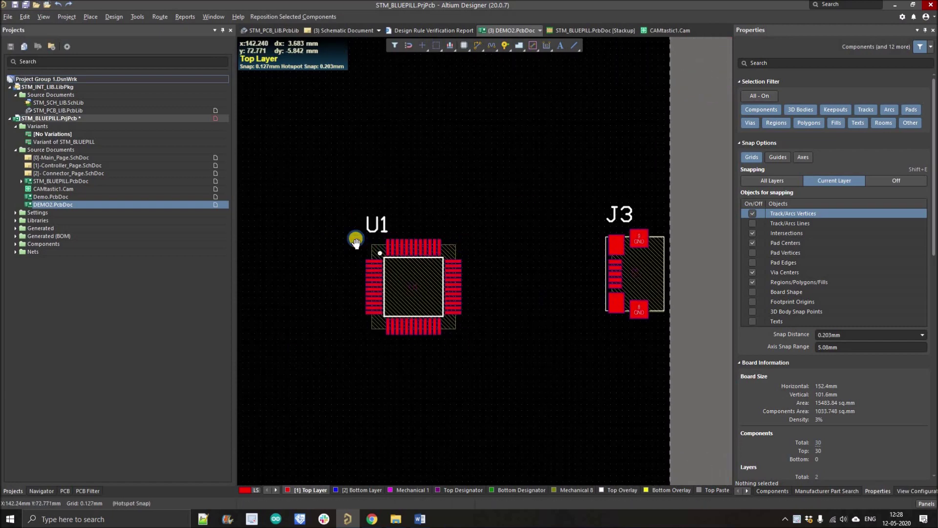
pyautogui.moveTo(356, 238); pyautogui.dragTo(366, 244, button='right')
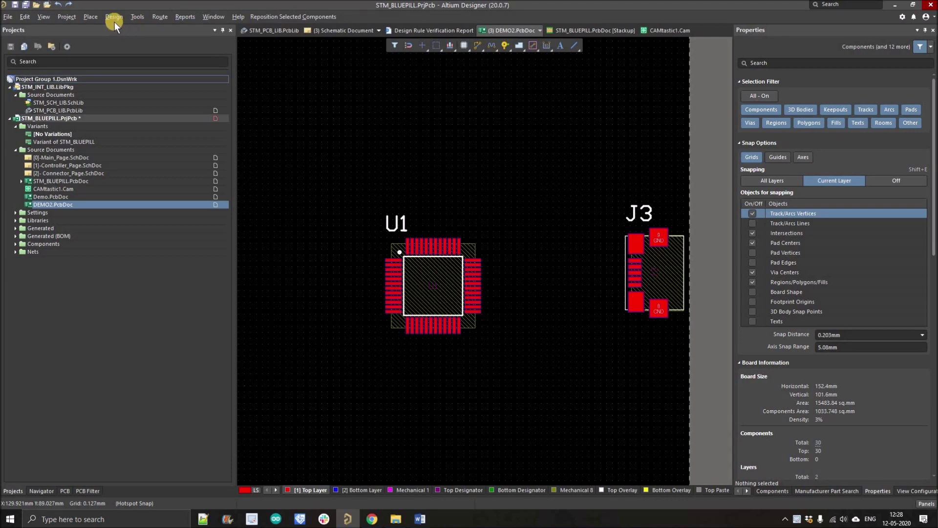
pyautogui.click(113, 20)
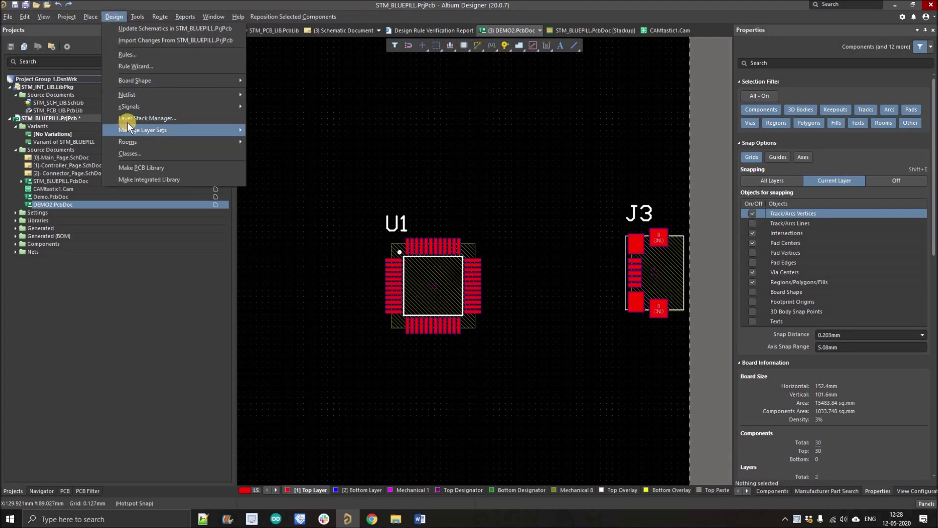
pyautogui.click(133, 119)
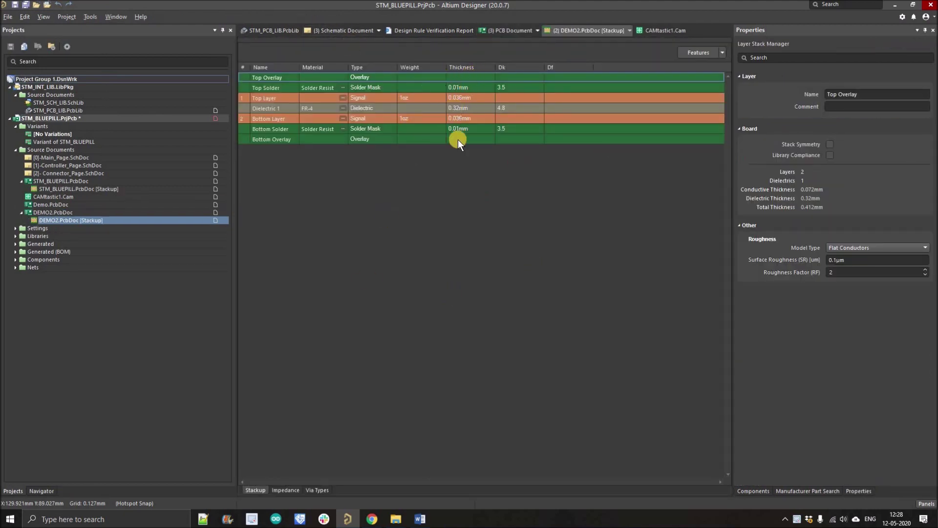
# Check the thickness of the top copper layer, the dielectric and the bottom copper layer in the stackup
pyautogui.click(468, 111)
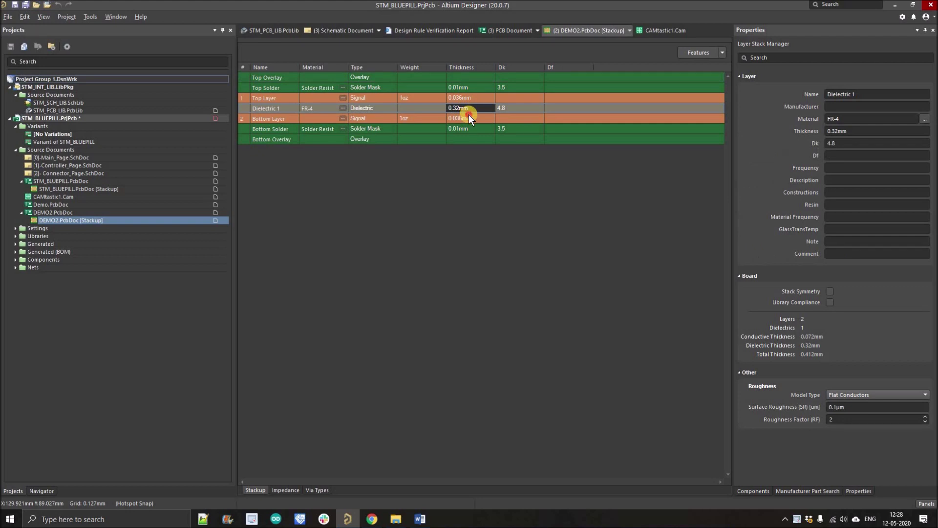
pyautogui.click(474, 96)
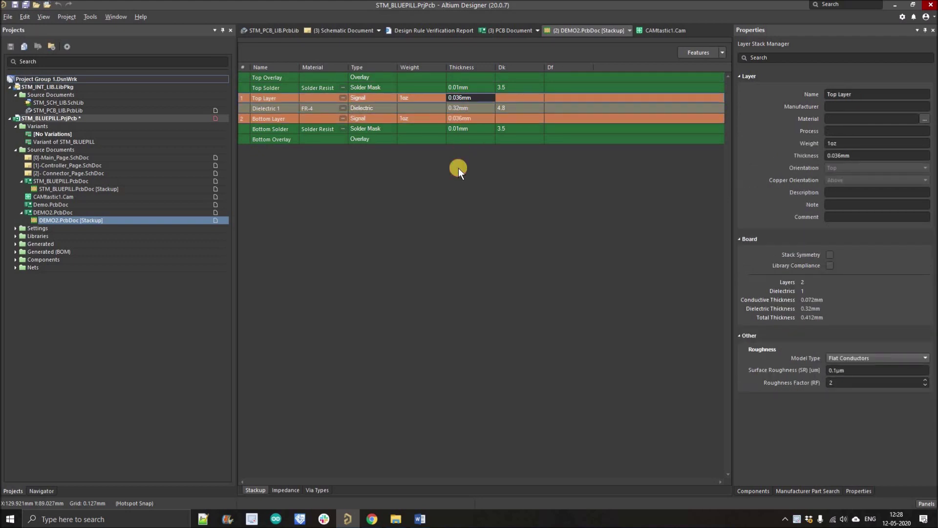
pyautogui.click(462, 109)
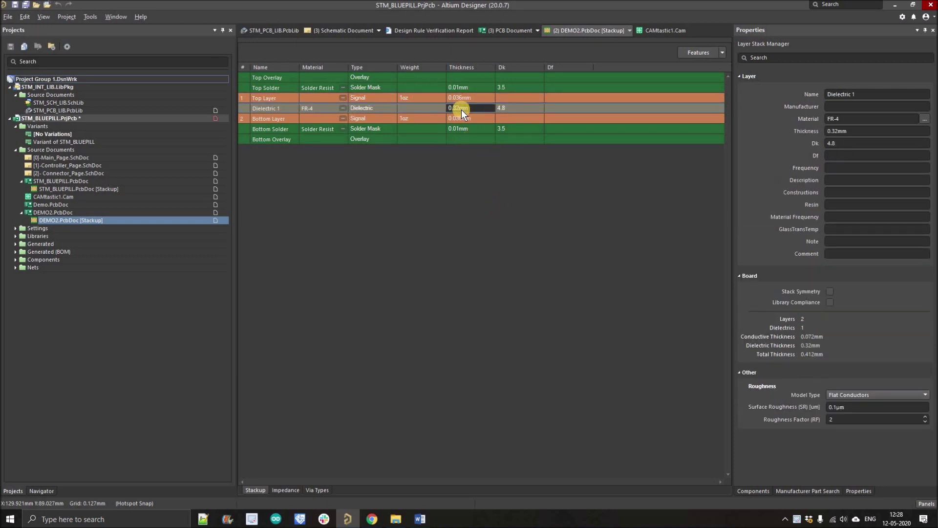
pyautogui.click(477, 118)
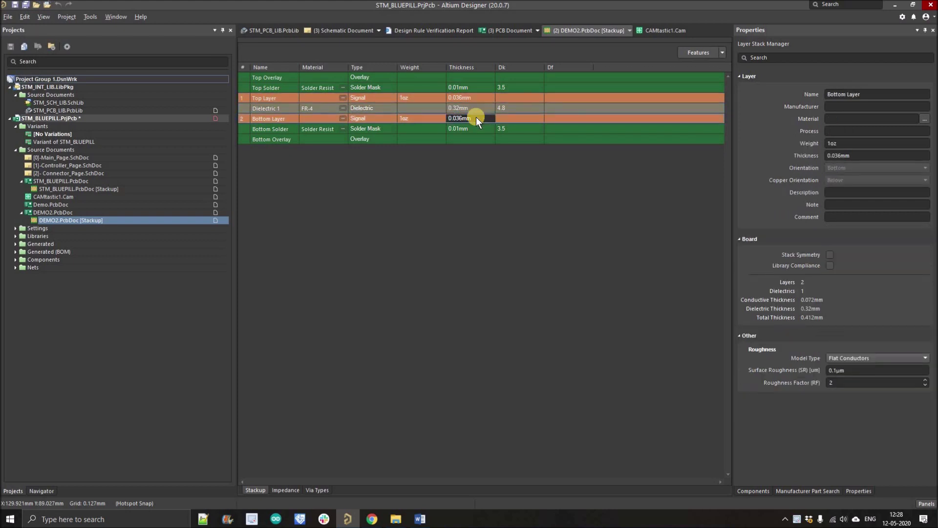
# Add an impedance profile to the DEMO2 stackup and view its transmission lines for the top and bottom layers
pyautogui.click(285, 489)
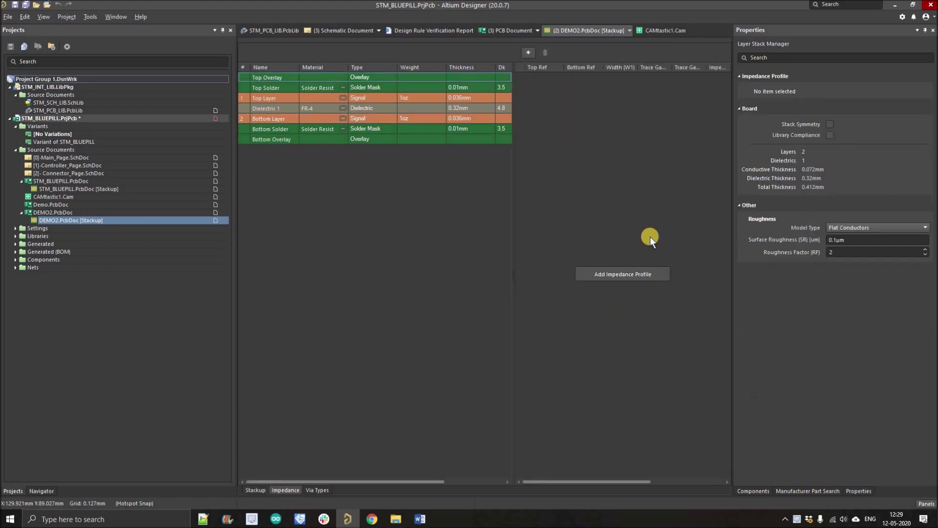
pyautogui.click(619, 274)
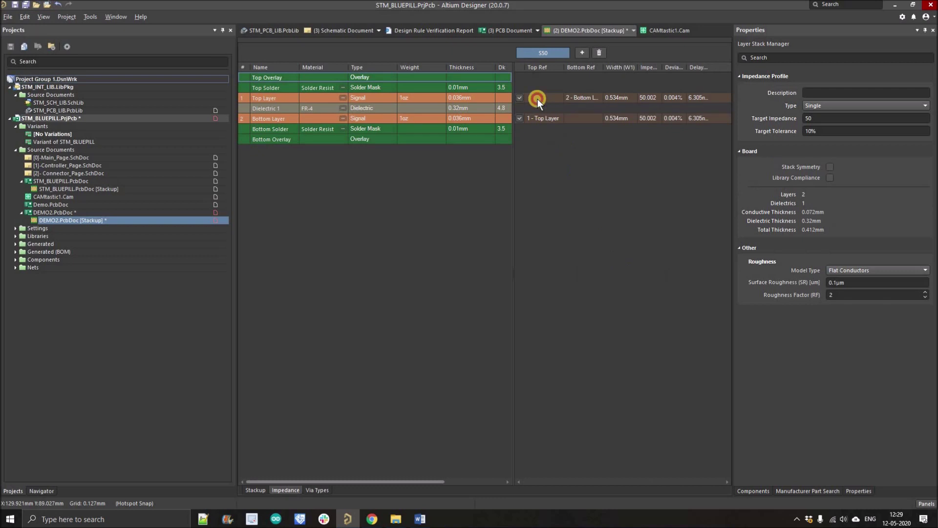
pyautogui.click(538, 99)
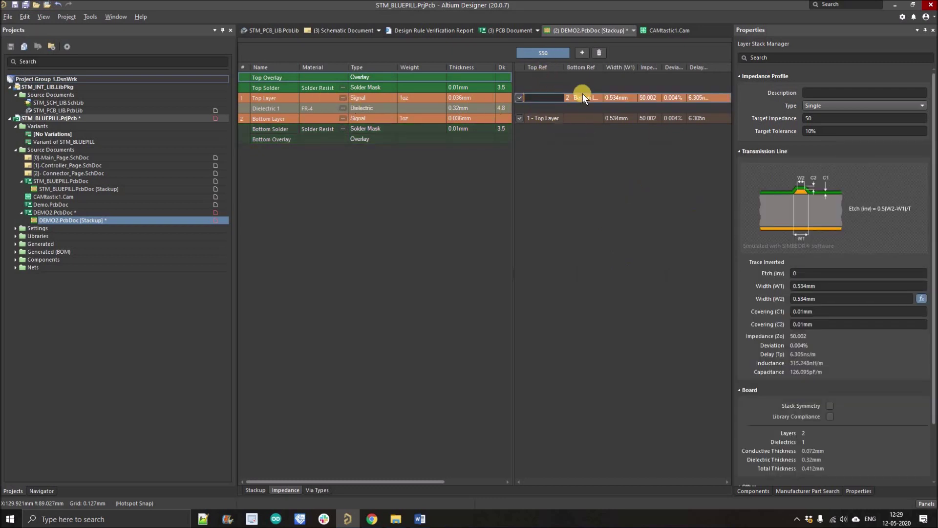
pyautogui.click(538, 120)
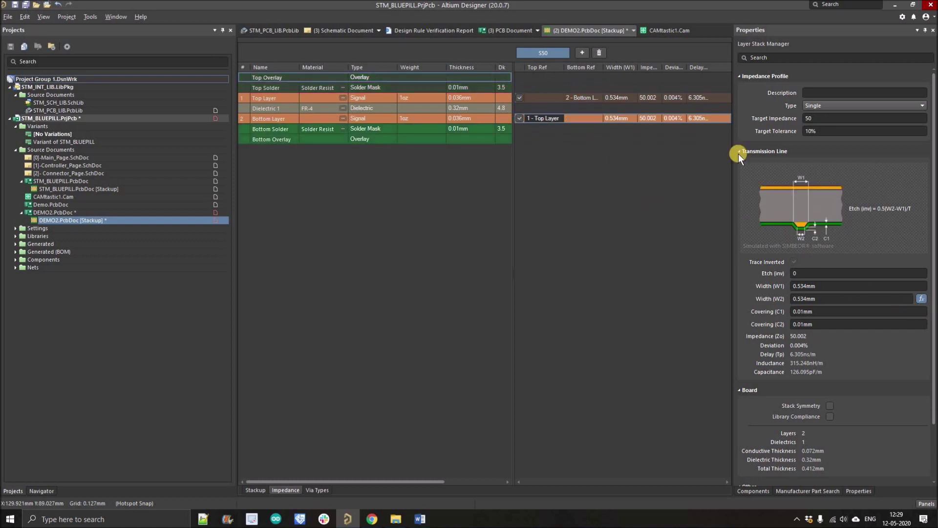
# Set the impedance profile's type to Differential and its target impedance to 90
pyautogui.click(842, 104)
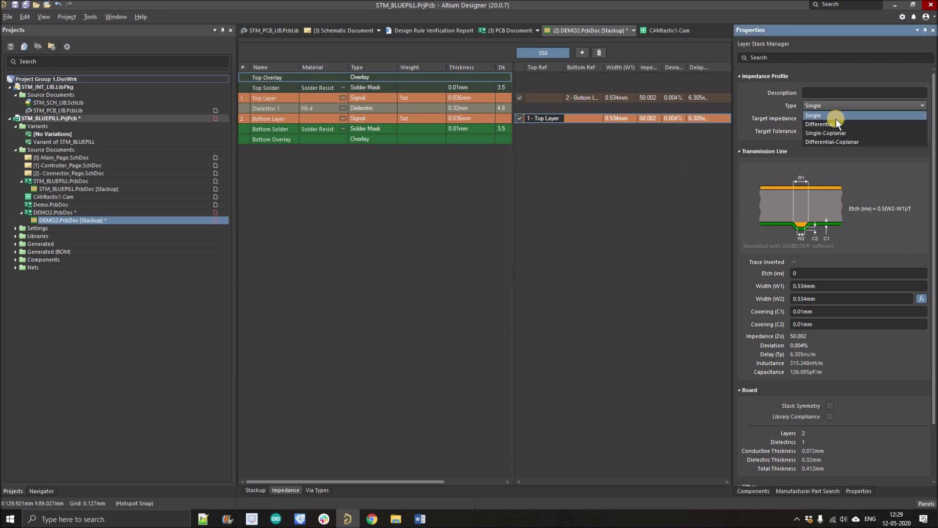
pyautogui.press('Return')
pyautogui.click(662, 148)
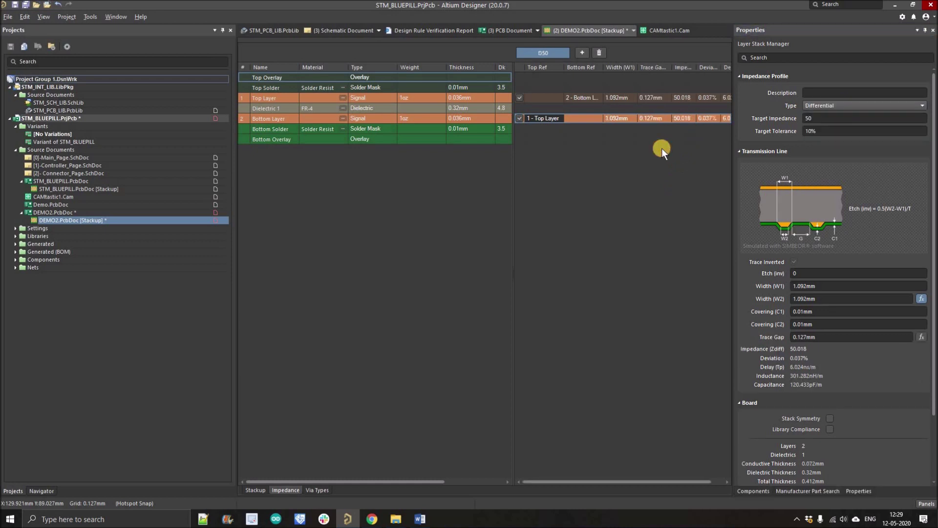
pyautogui.click(806, 118)
pyautogui.write('90')
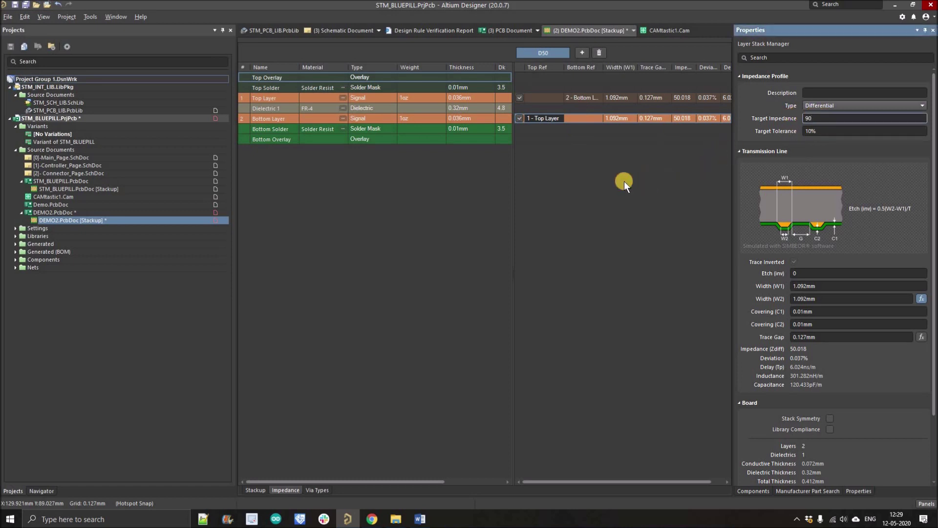
pyautogui.click(570, 280)
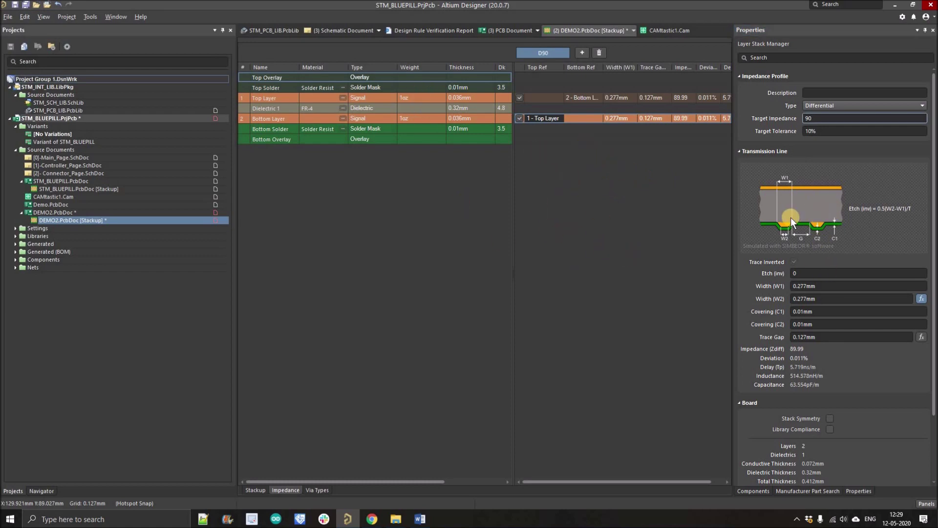
# Check the top layer's calculated trace width and trace gap, and save all the modified documents
pyautogui.click(545, 97)
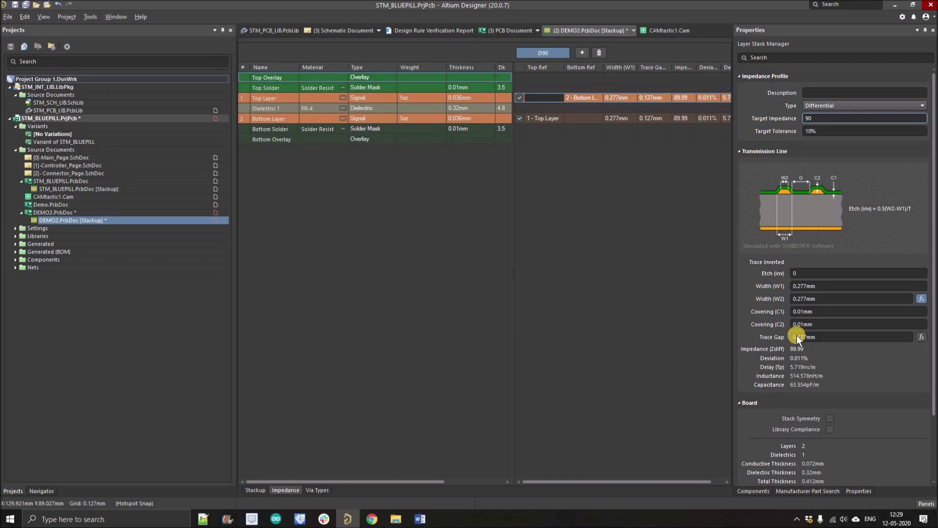
pyautogui.click(813, 286)
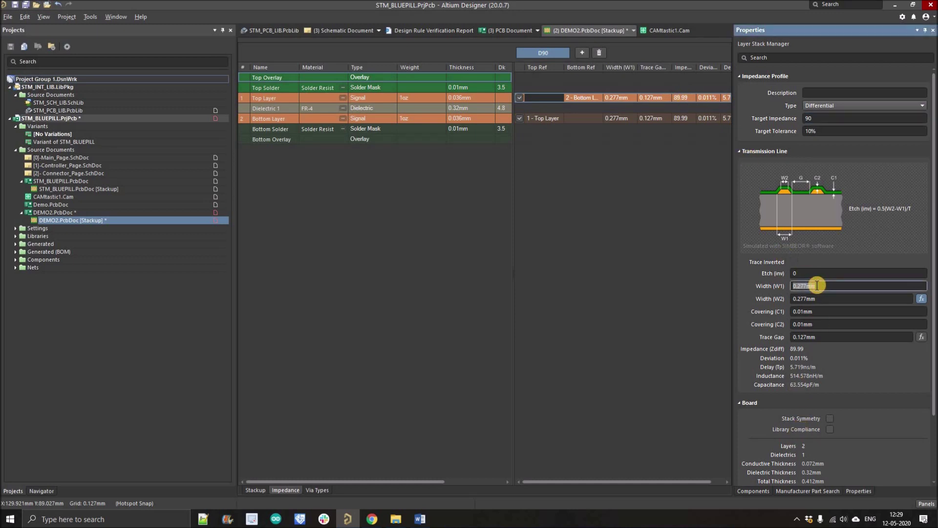
pyautogui.click(794, 335)
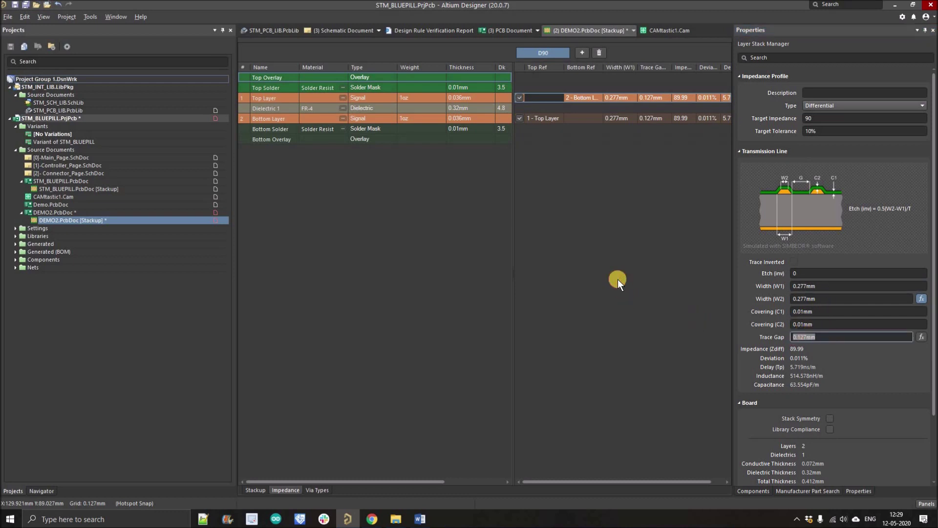
pyautogui.click(26, 4)
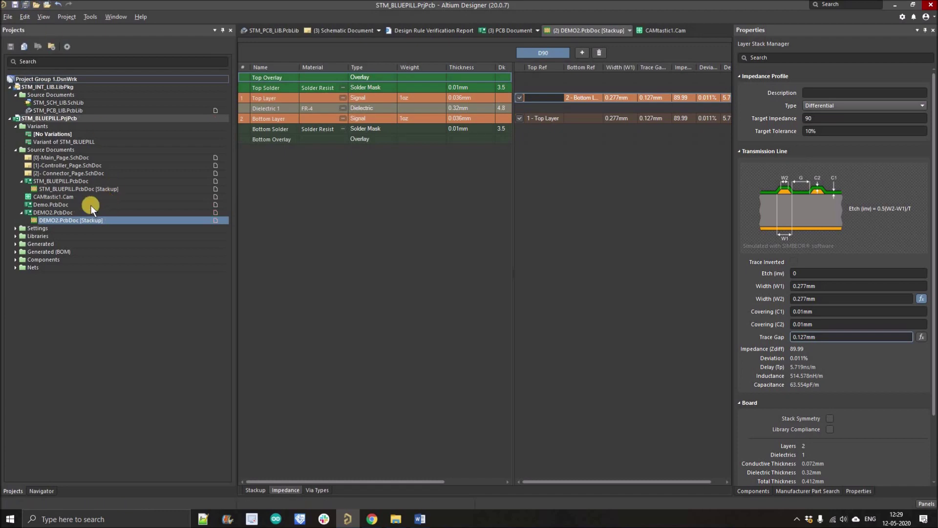
# Return to the DEMO2.PcbDoc layout and select the diff90 class in the Differential Pairs Editor
pyautogui.doubleClick(68, 212)
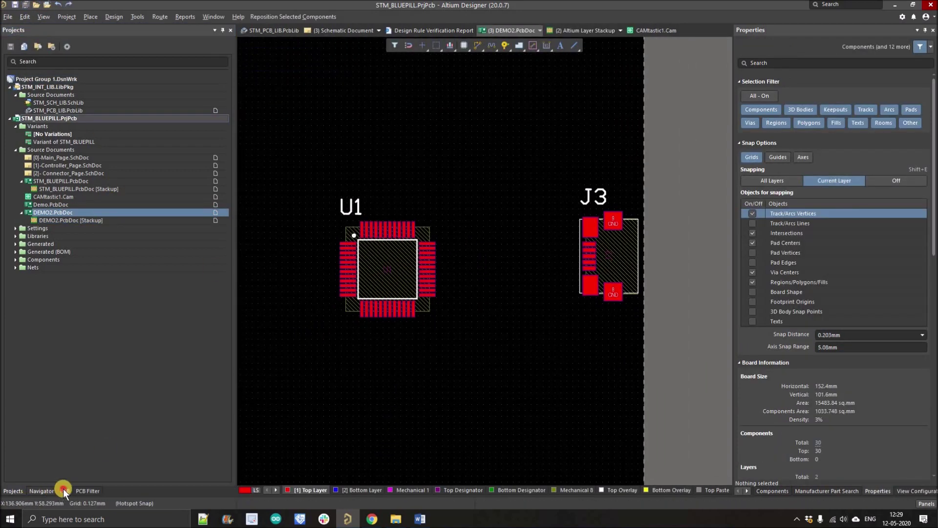
pyautogui.click(64, 491)
pyautogui.click(52, 43)
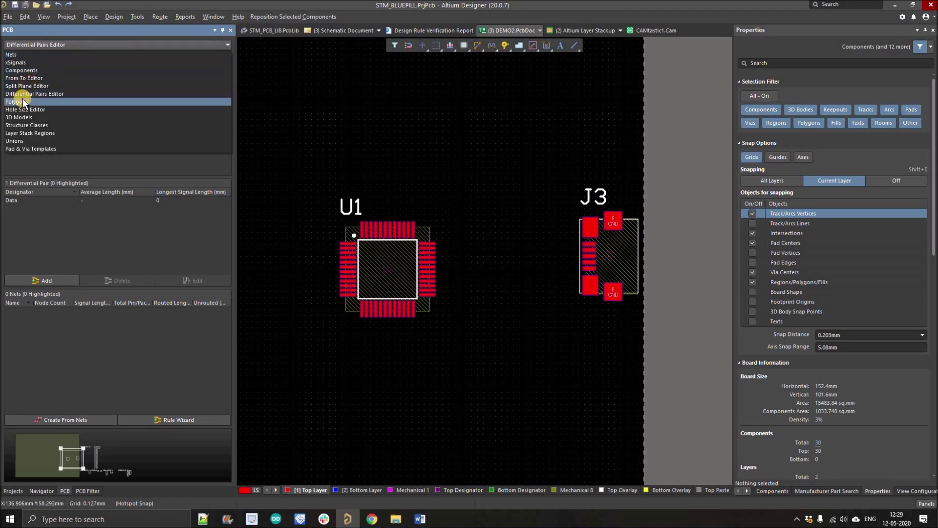
pyautogui.click(25, 93)
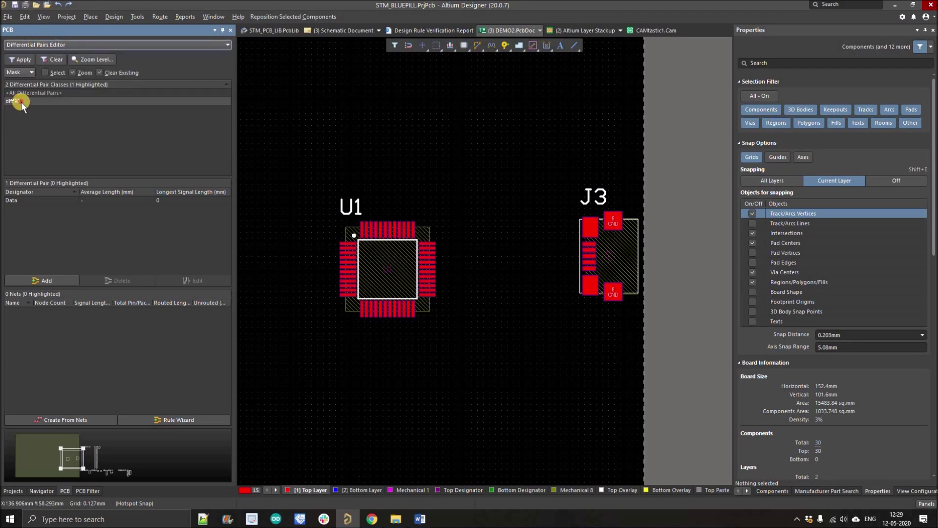
pyautogui.click(22, 102)
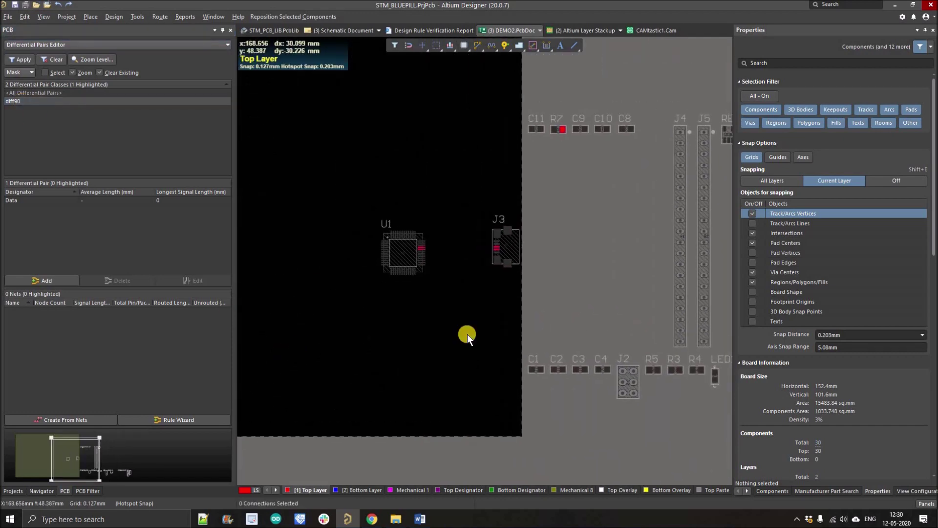
# Start the differential pair rule wizard for diff90 with the prefix DiffPair_DIFF90OHM, accepting the default length constraints
pyautogui.click(161, 418)
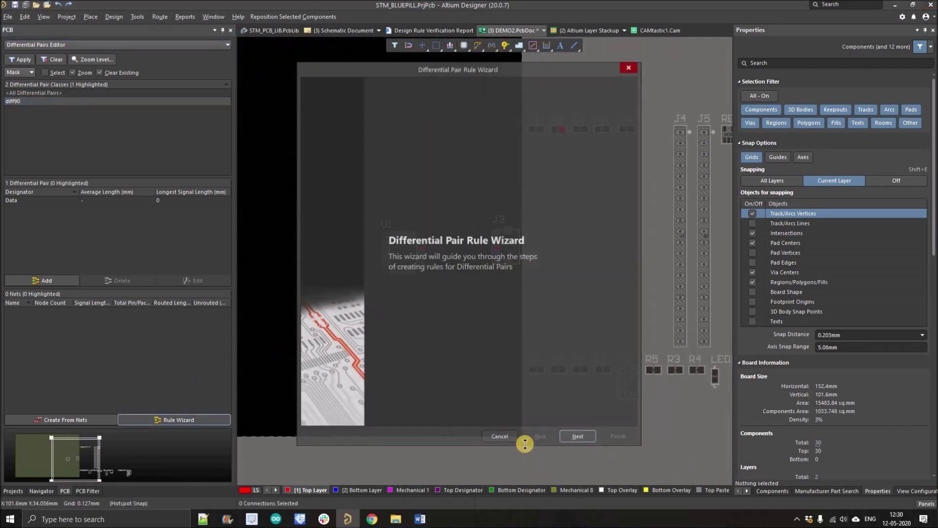
pyautogui.click(574, 438)
pyautogui.click(467, 143)
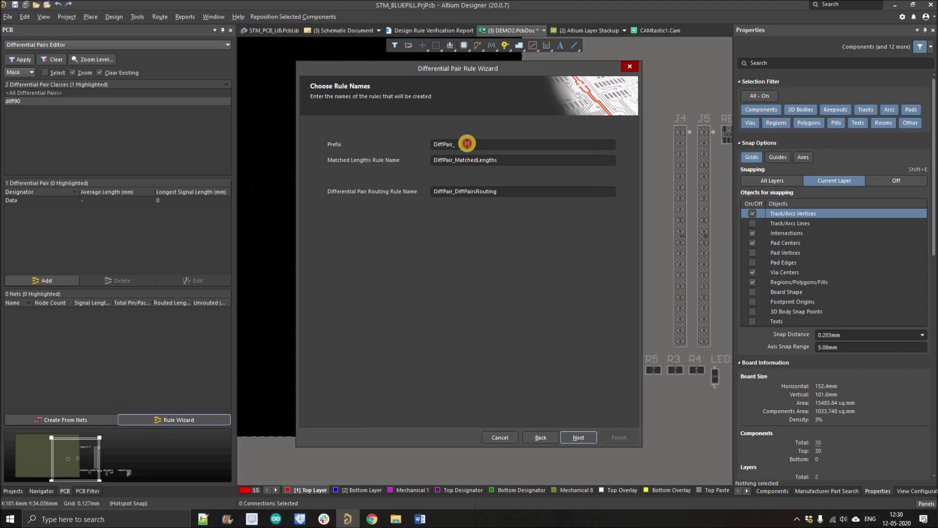
pyautogui.write('DIFF')
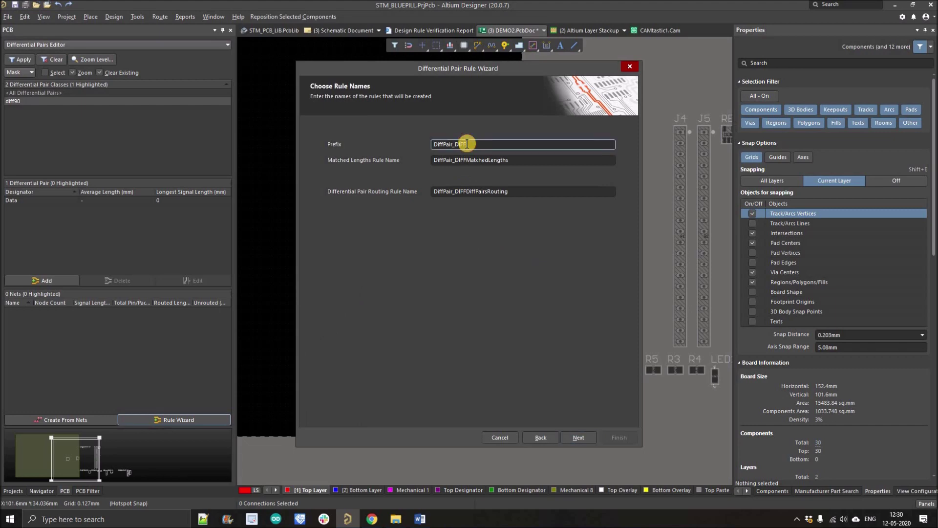
pyautogui.write('90OHM')
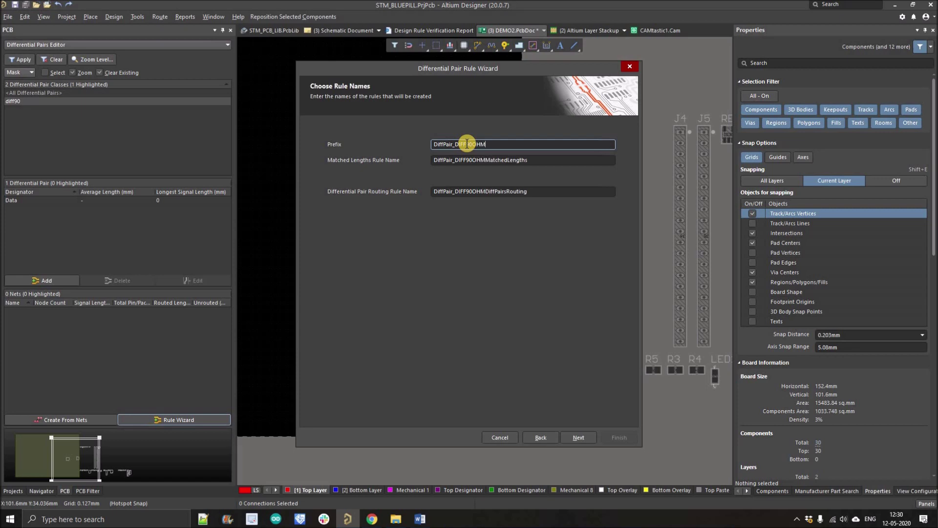
pyautogui.click(579, 439)
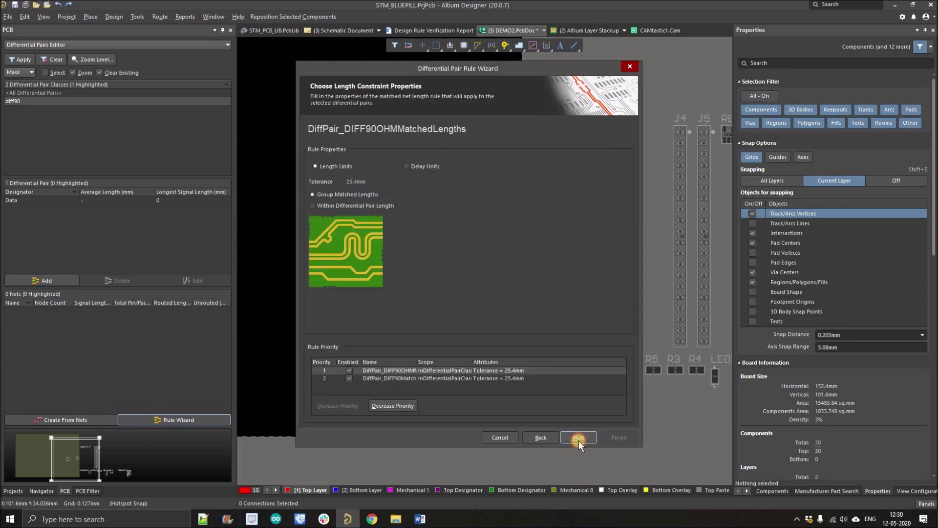
pyautogui.click(578, 440)
# Set the minimum, preferred and maximum widths of the differential pair routing rule to 0.277 mm
pyautogui.click(381, 182)
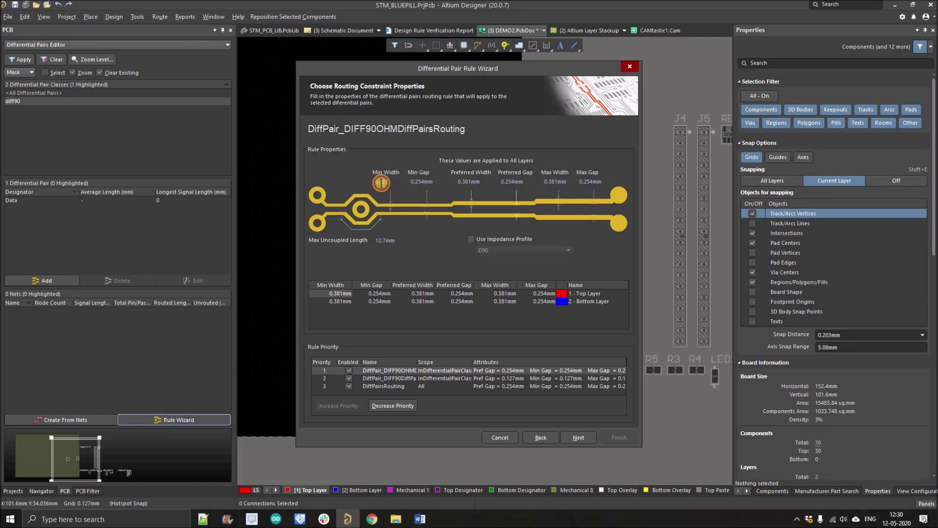
pyautogui.write('0.277')
pyautogui.click(464, 181)
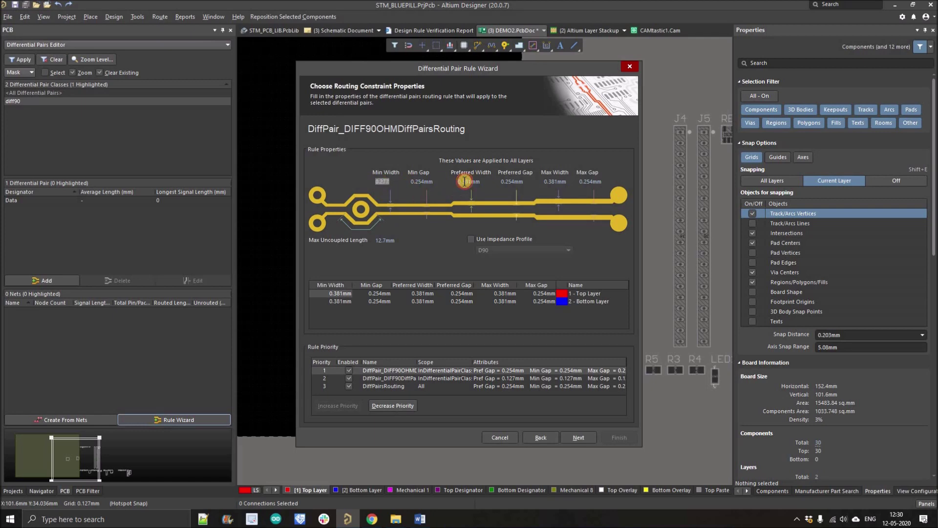
pyautogui.write('0.277')
pyautogui.click(550, 181)
pyautogui.write('0.277')
# Set the routing rule's minimum, preferred and maximum gaps to 0.127 mm and finish creating the rules
pyautogui.click(421, 181)
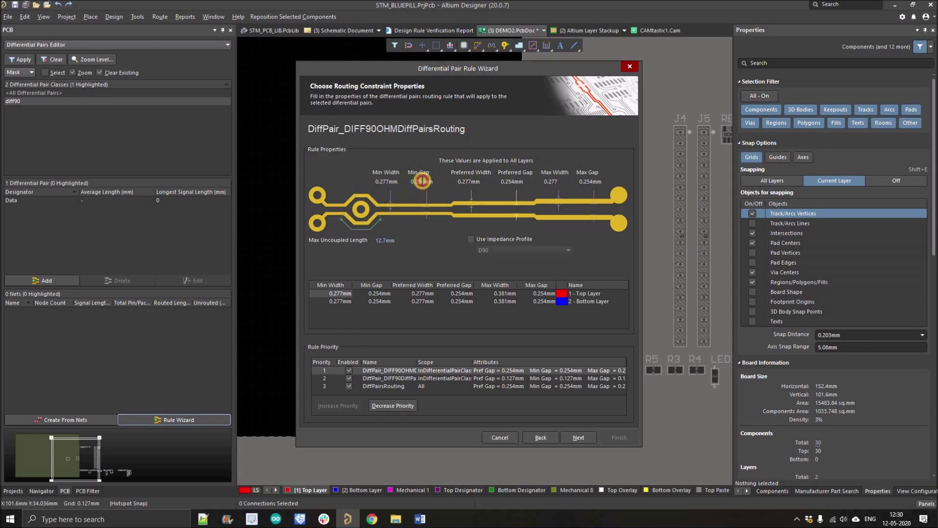
pyautogui.write('0.127MM')
pyautogui.click(424, 180)
pyautogui.click(510, 182)
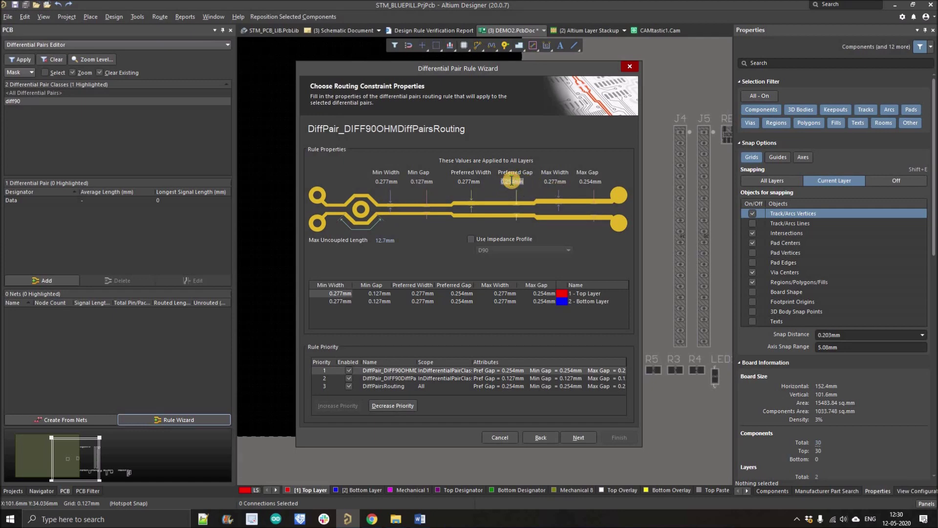
pyautogui.write('0.127')
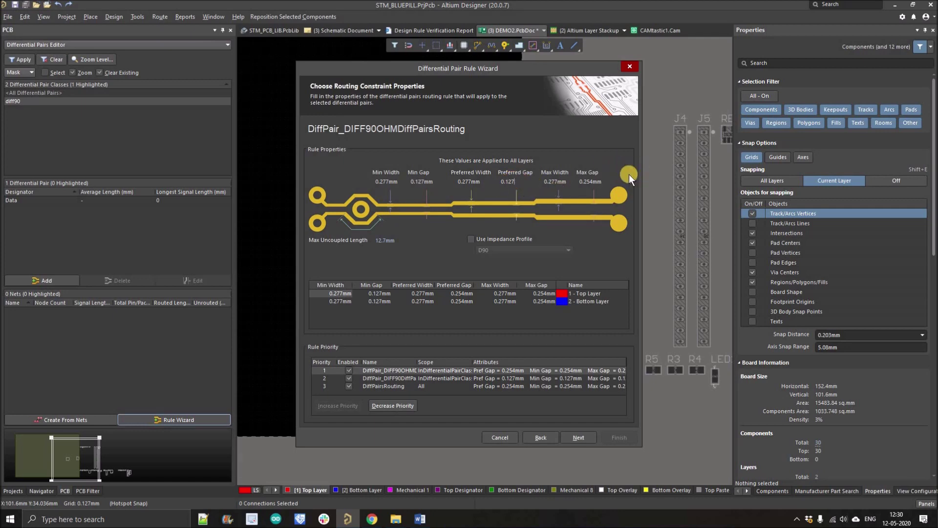
pyautogui.click(591, 182)
pyautogui.write('0.127')
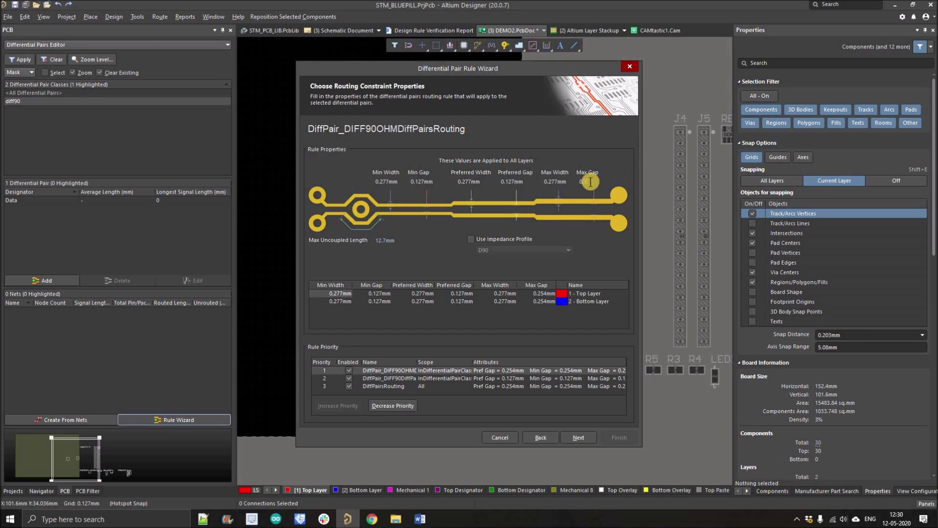
pyautogui.click(483, 282)
pyautogui.click(580, 437)
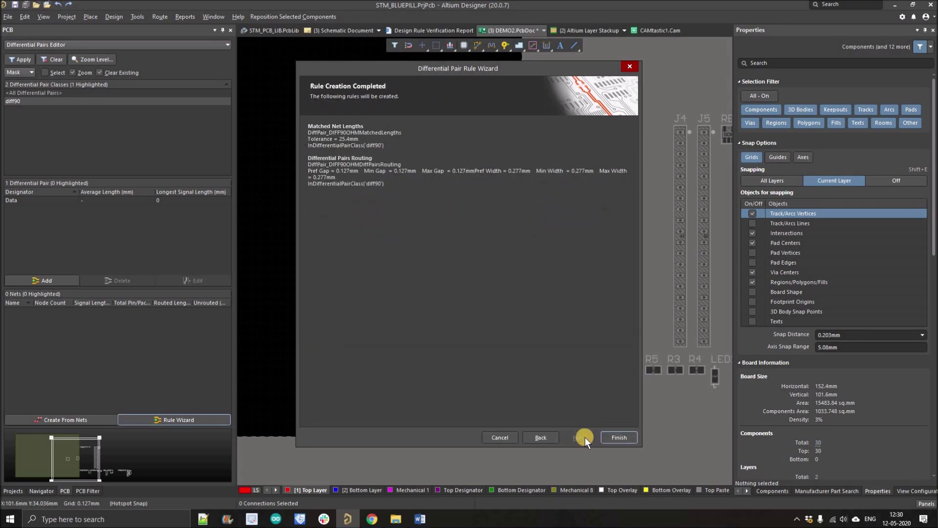
pyautogui.click(617, 437)
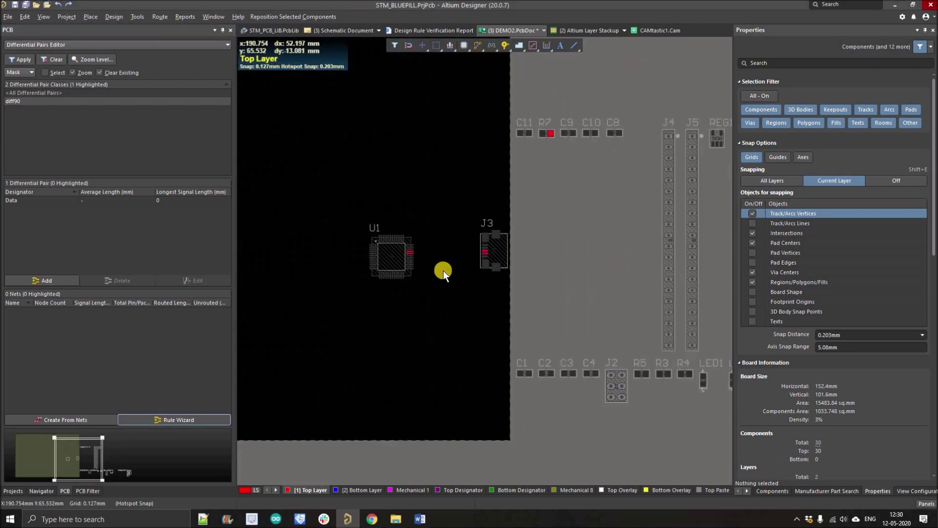
# Route the Data differential pair on the top layer from J3's data pads to U1's Data_P and Data_N pads
pyautogui.keyDown('ctrl'); pyautogui.scroll(3, 444, 263); pyautogui.keyUp('ctrl')
pyautogui.click(479, 46)
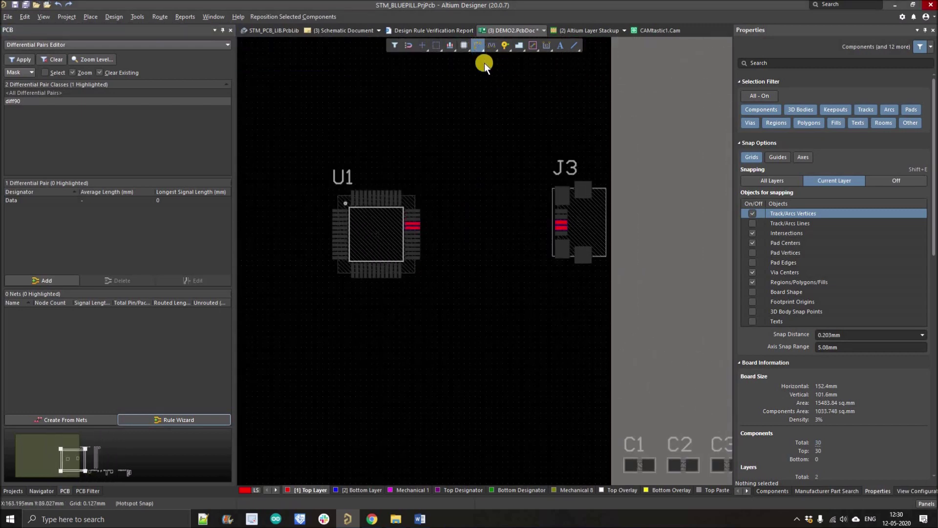
pyautogui.click(486, 72)
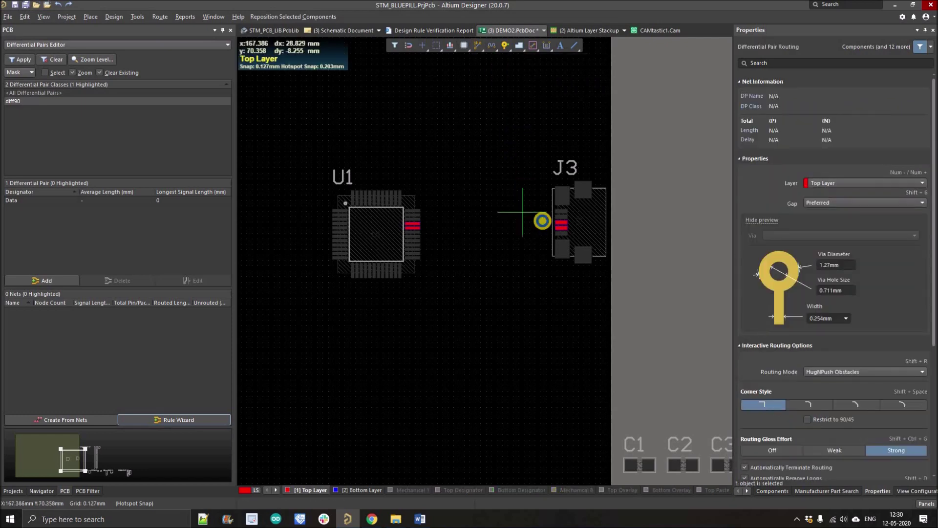
pyautogui.keyDown('ctrl'); pyautogui.scroll(3, 547, 223); pyautogui.keyUp('ctrl')
pyautogui.click(595, 223)
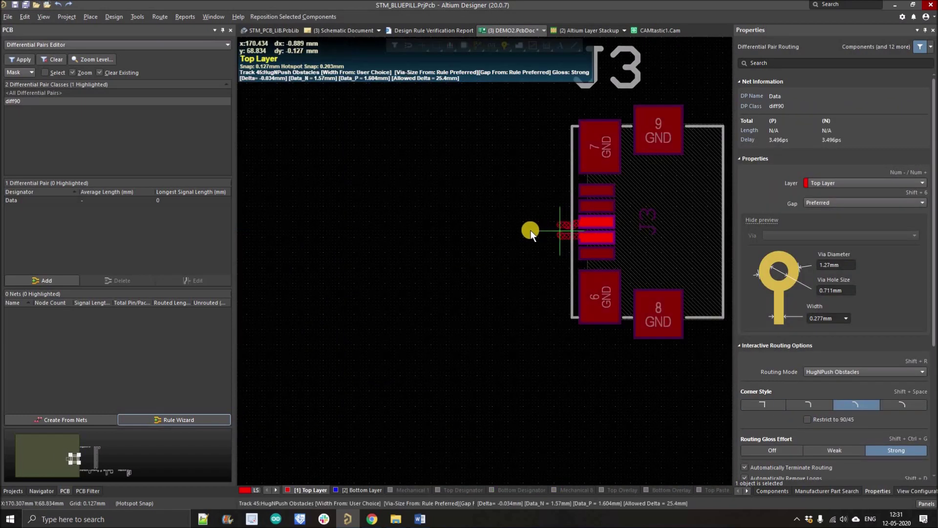
pyautogui.moveTo(466, 258); pyautogui.dragTo(666, 216, button='right')
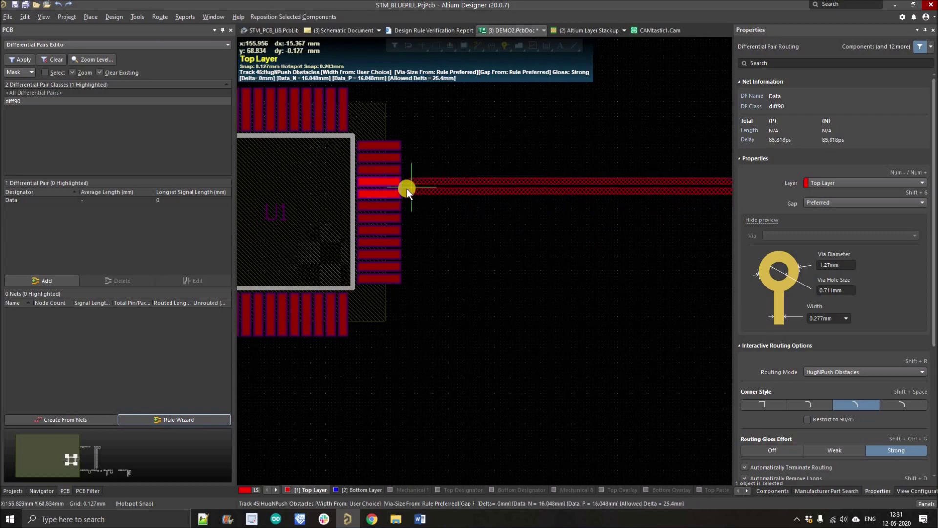
pyautogui.click(393, 192)
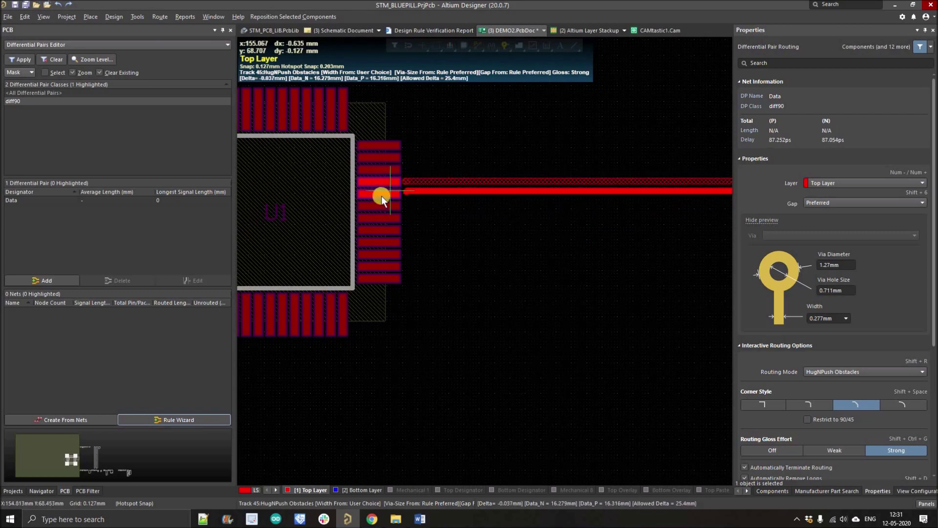
pyautogui.keyDown('ctrl'); pyautogui.scroll(5, 386, 195); pyautogui.keyUp('ctrl')
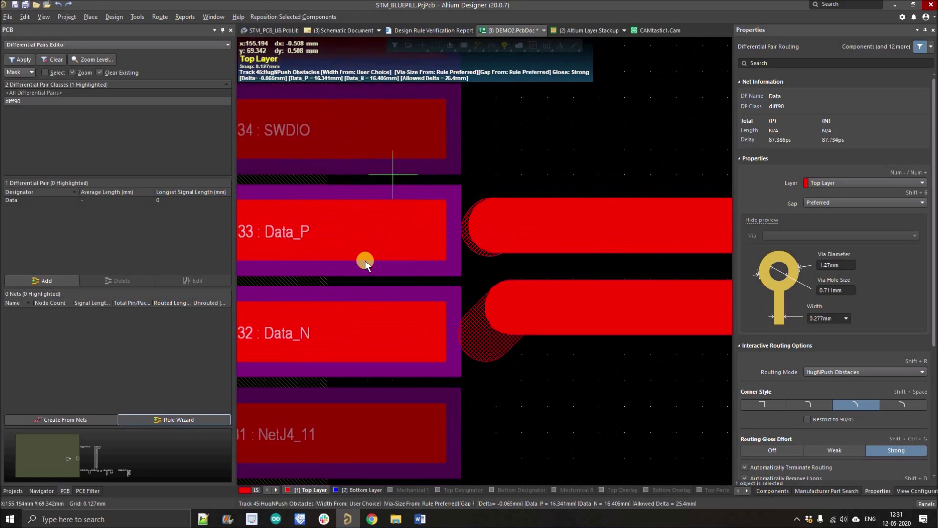
pyautogui.moveTo(425, 318); pyautogui.dragTo(482, 289, button='right')
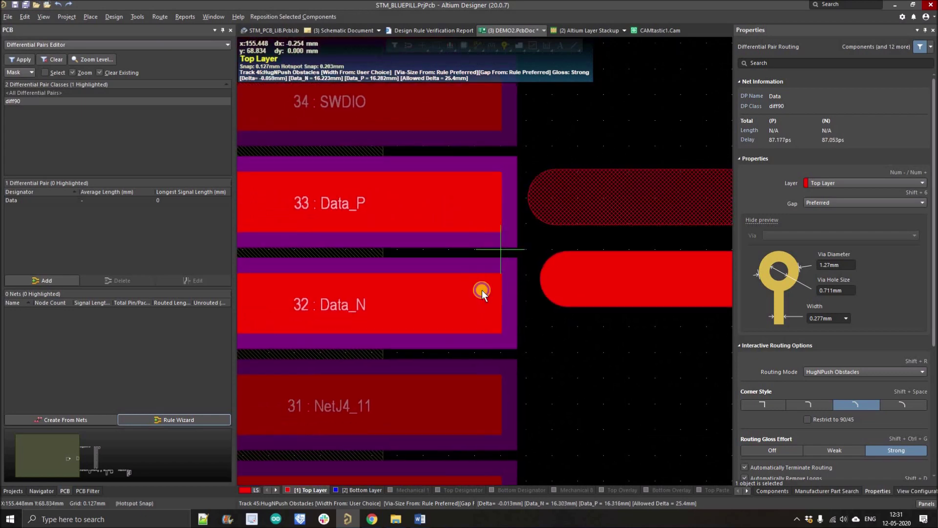
pyautogui.rightClick(481, 290)
pyautogui.rightClick(551, 325)
pyautogui.moveTo(552, 325); pyautogui.dragTo(537, 174, button='right')
# Set the minimum clearance in the Clearance design rule to 5 mil and apply the change
pyautogui.keyDown('ctrl'); pyautogui.scroll(-5, 497, 281); pyautogui.keyUp('ctrl')
pyautogui.keyDown('ctrl'); pyautogui.scroll(-3, 536, 175); pyautogui.keyUp('ctrl')
pyautogui.click(138, 17)
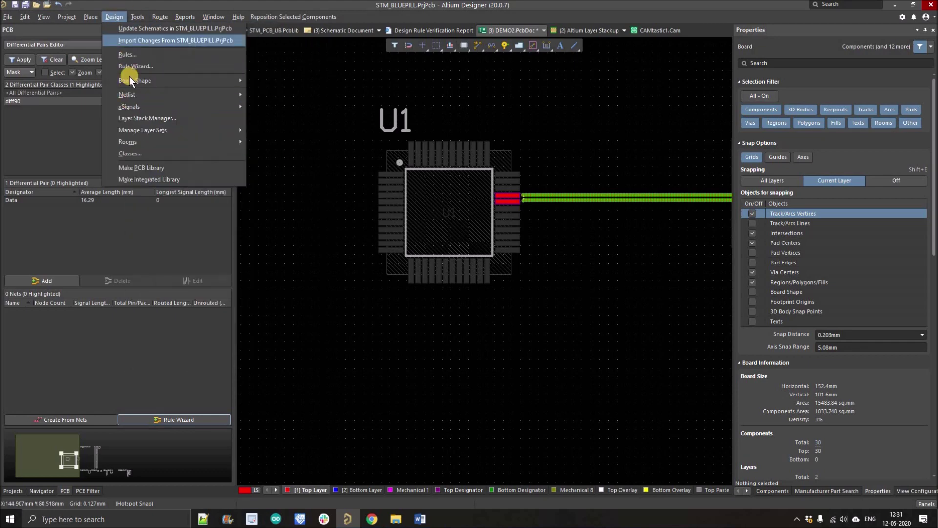
pyautogui.click(128, 58)
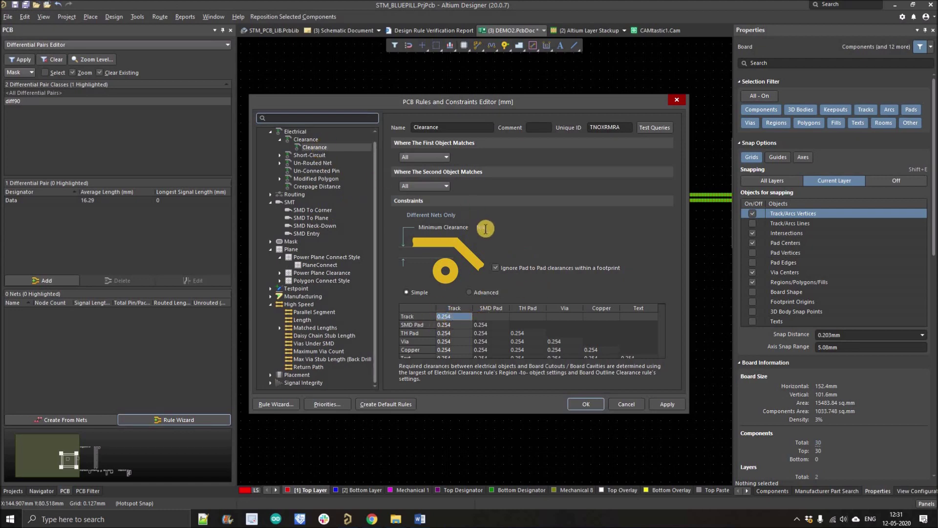
pyautogui.click(490, 251)
pyautogui.write('5MIL')
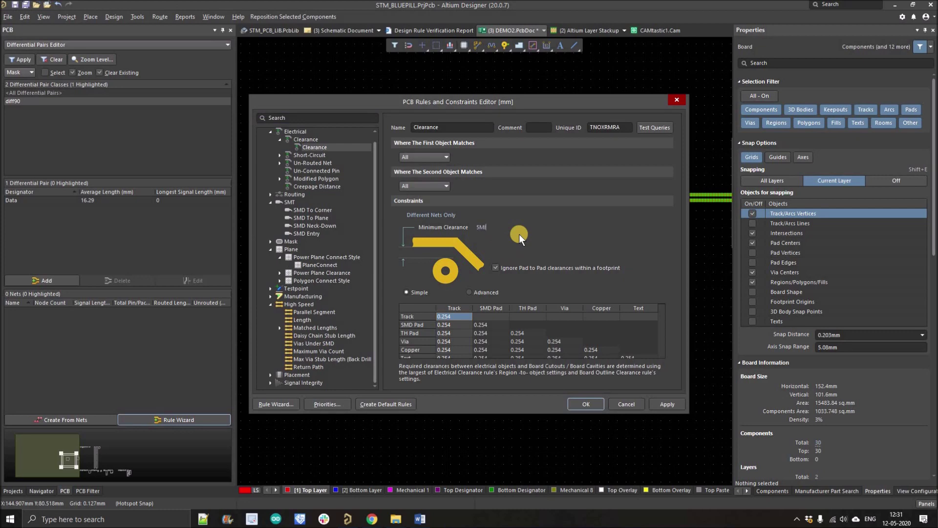
pyautogui.click(394, 334)
pyautogui.click(655, 400)
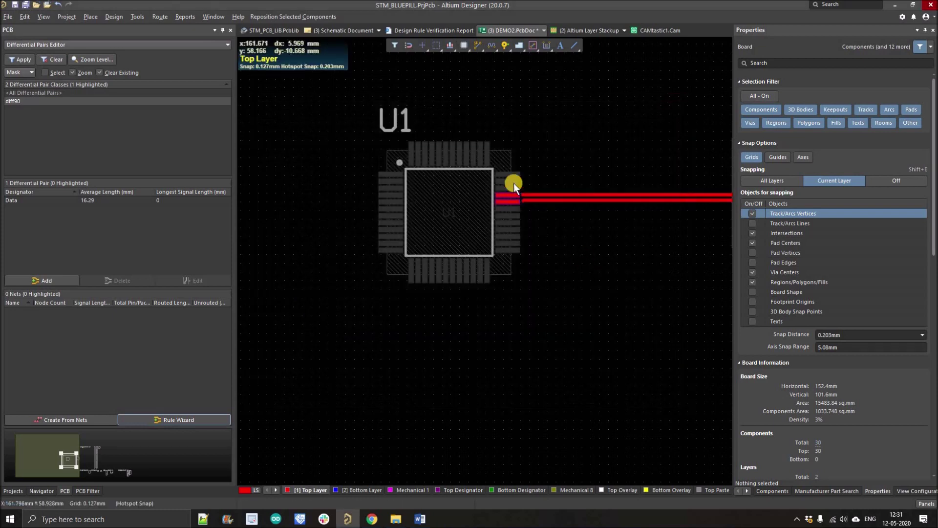
# Pull the U1 ends of the Data_P and Data_N tracks towards pads 33 and 32
pyautogui.keyDown('ctrl'); pyautogui.scroll(5, 596, 308); pyautogui.keyUp('ctrl')
pyautogui.moveTo(579, 320); pyautogui.dragTo(465, 315)
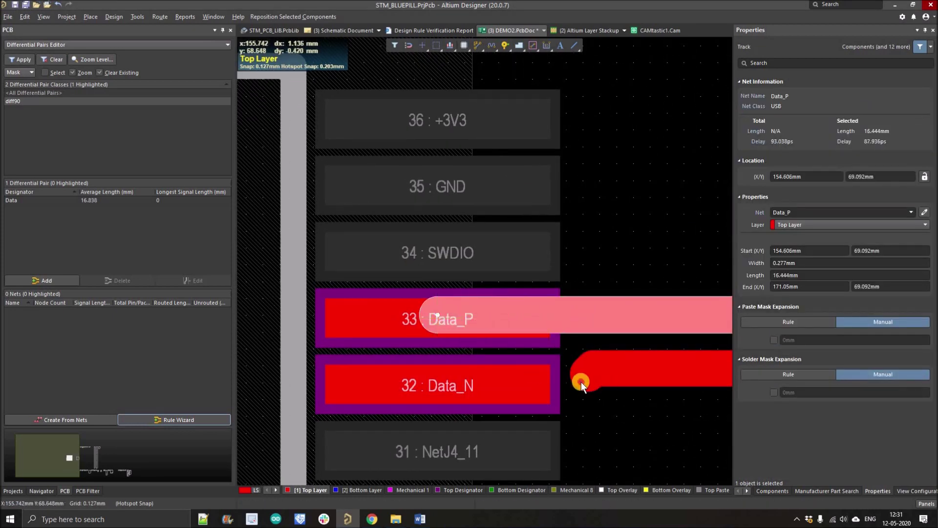
pyautogui.click(577, 387)
pyautogui.moveTo(576, 388); pyautogui.dragTo(436, 387)
pyautogui.click(594, 369)
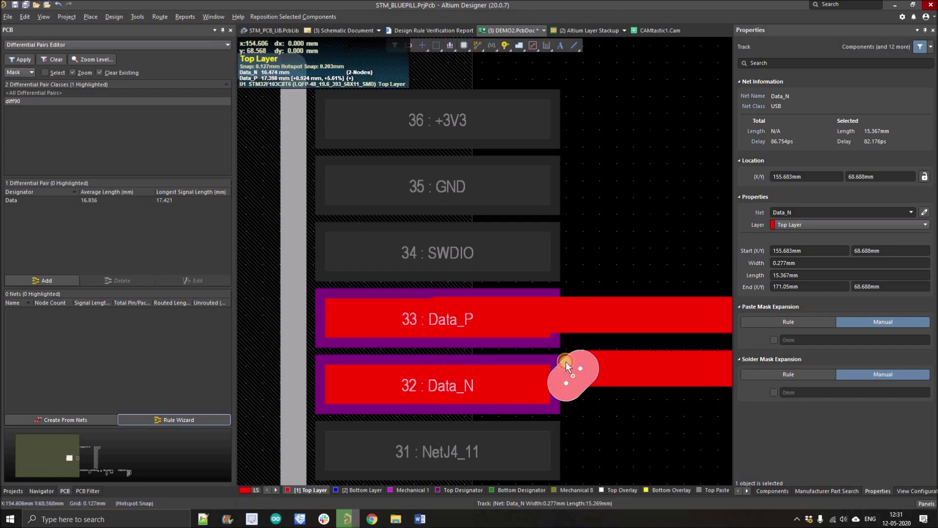
pyautogui.click(552, 340)
# Extend the Data_N track with a 0.635 mm straight segment into U1's pad 32
pyautogui.keyDown('ctrl'); pyautogui.scroll(-4, 493, 306); pyautogui.keyUp('ctrl')
pyautogui.keyDown('ctrl'); pyautogui.scroll(8, 497, 296); pyautogui.keyUp('ctrl')
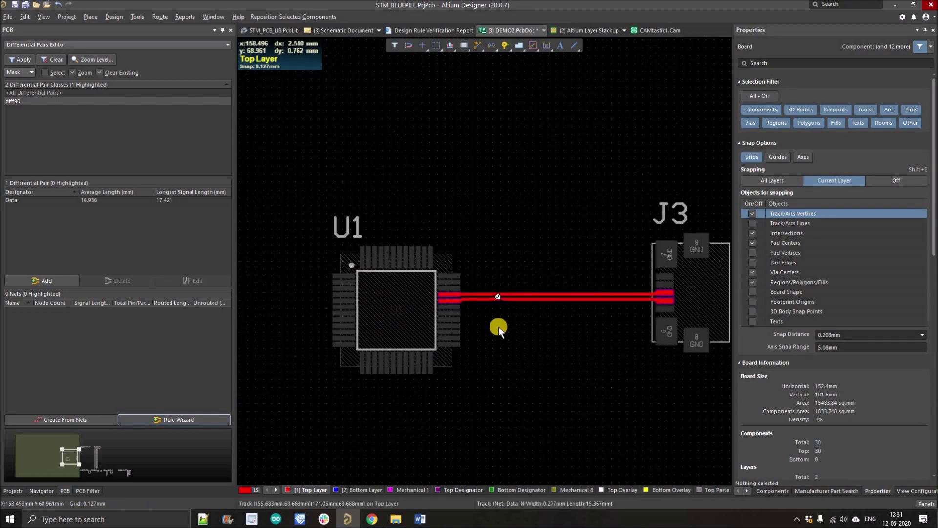
pyautogui.keyDown('ctrl'); pyautogui.scroll(2, 427, 294); pyautogui.keyUp('ctrl')
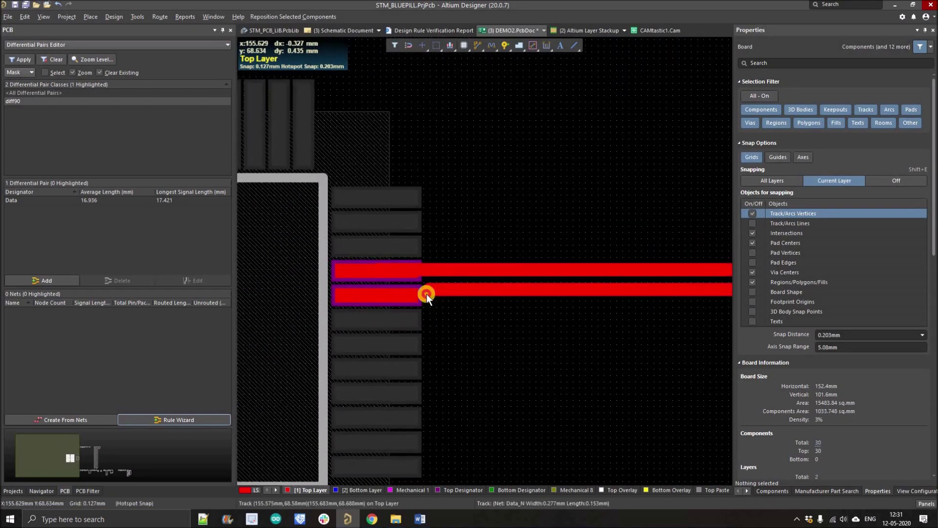
pyautogui.click(426, 294)
pyautogui.keyDown('ctrl'); pyautogui.scroll(2, 425, 293); pyautogui.keyUp('ctrl')
pyautogui.keyDown('ctrl'); pyautogui.scroll(2, 425, 293); pyautogui.keyUp('ctrl')
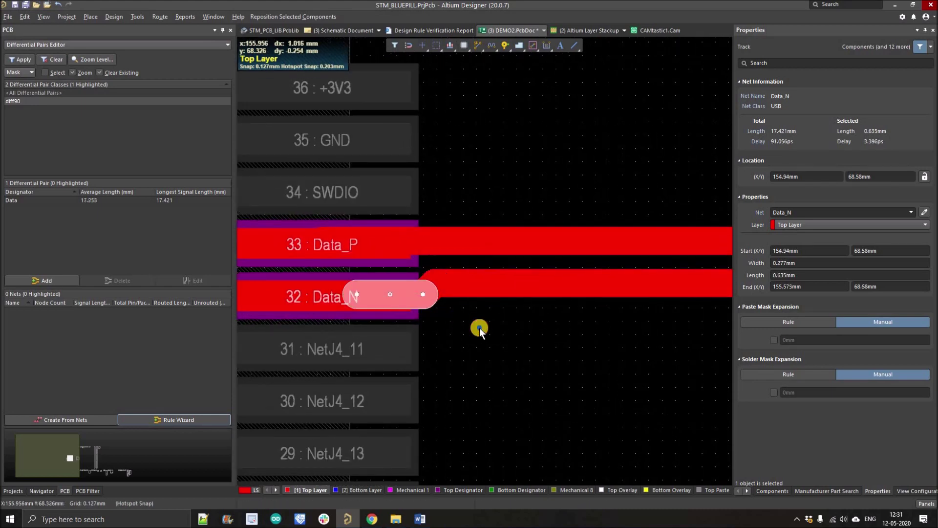
pyautogui.click(478, 329)
pyautogui.keyDown('ctrl'); pyautogui.scroll(-6, 478, 318); pyautogui.keyUp('ctrl')
pyautogui.moveTo(480, 309); pyautogui.dragTo(462, 330, button='right')
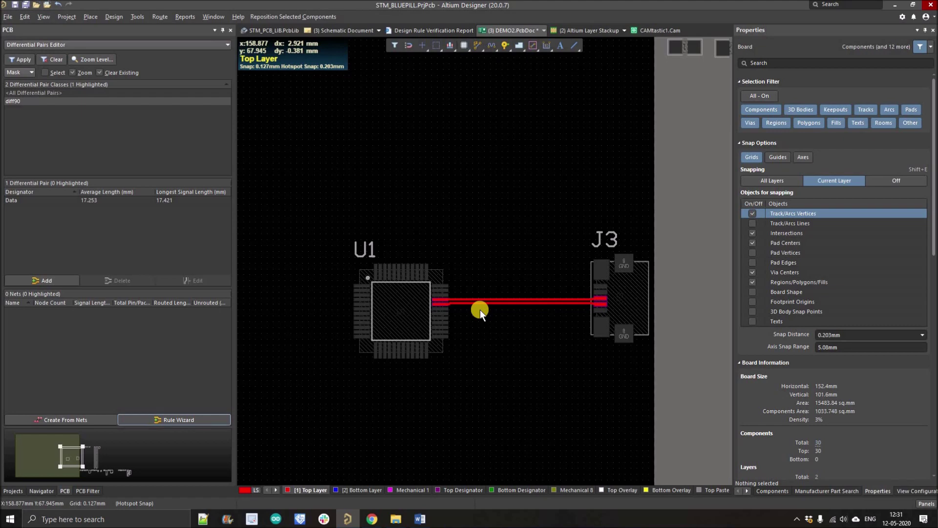
# Return to the DEMO2 layer stack and bring up the available types for the D90 impedance profile
pyautogui.click(544, 30)
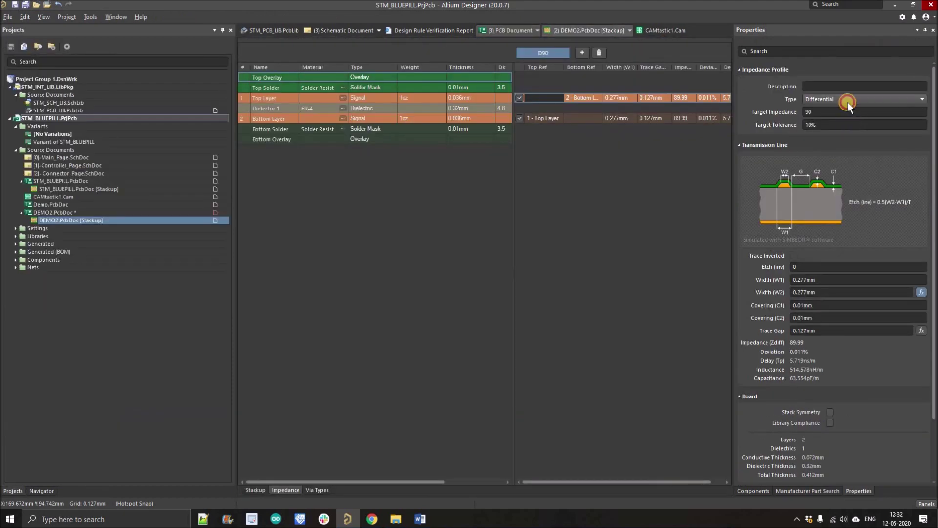
pyautogui.click(849, 99)
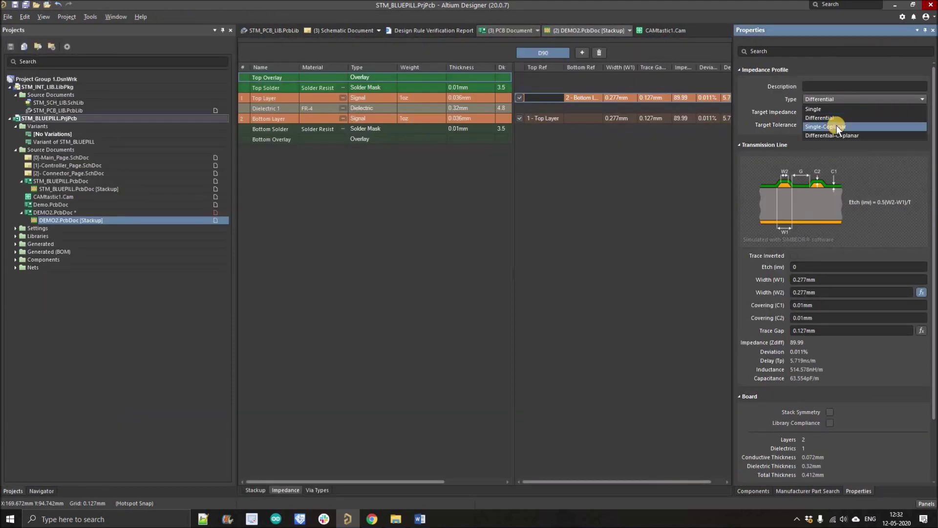